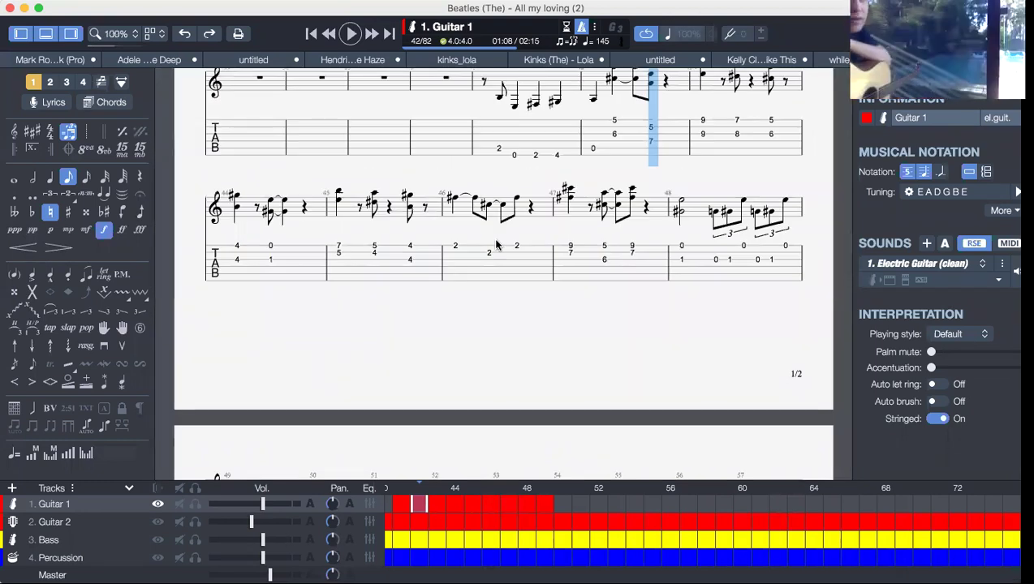
Step: Turn on the speed trainer at 70% and play All My Loving from bar 41
{"action": "left_click", "coordinate": [680, 37]}
{"action": "left_click", "coordinate": [709, 34]}
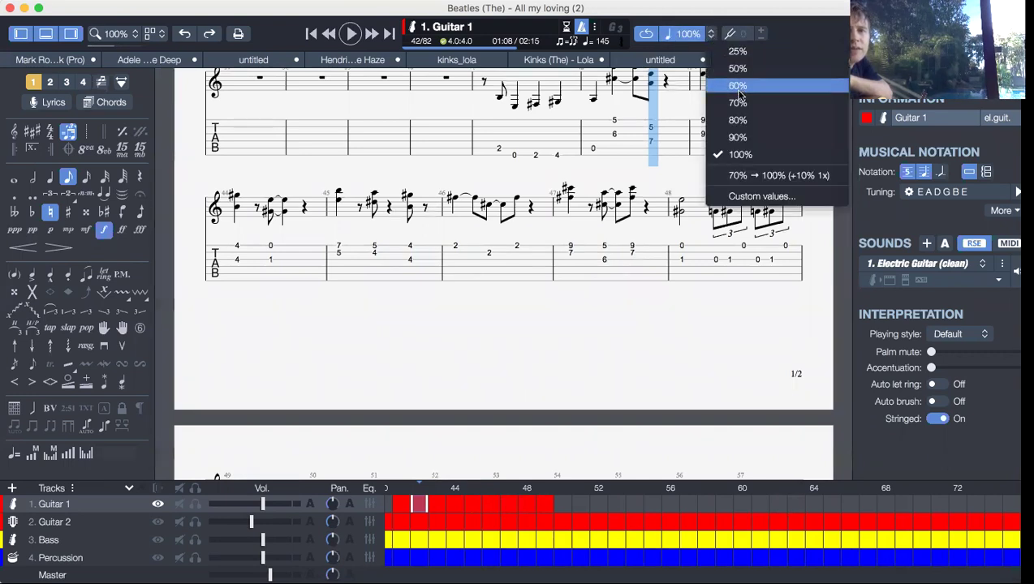
{"action": "left_click", "coordinate": [729, 110]}
{"action": "scroll", "coordinate": [500, 224], "scroll_direction": "up", "scroll_amount": 3}
{"action": "left_click", "coordinate": [500, 224]}
{"action": "key", "text": "space"}
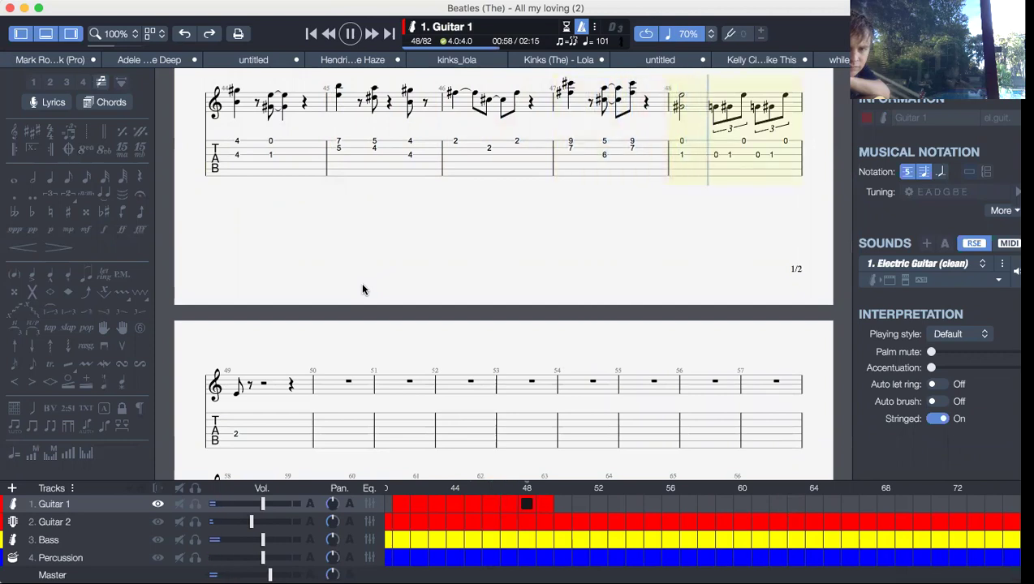
Step: Stop playback, leaving the cursor at bar 49
{"action": "key", "text": "space"}
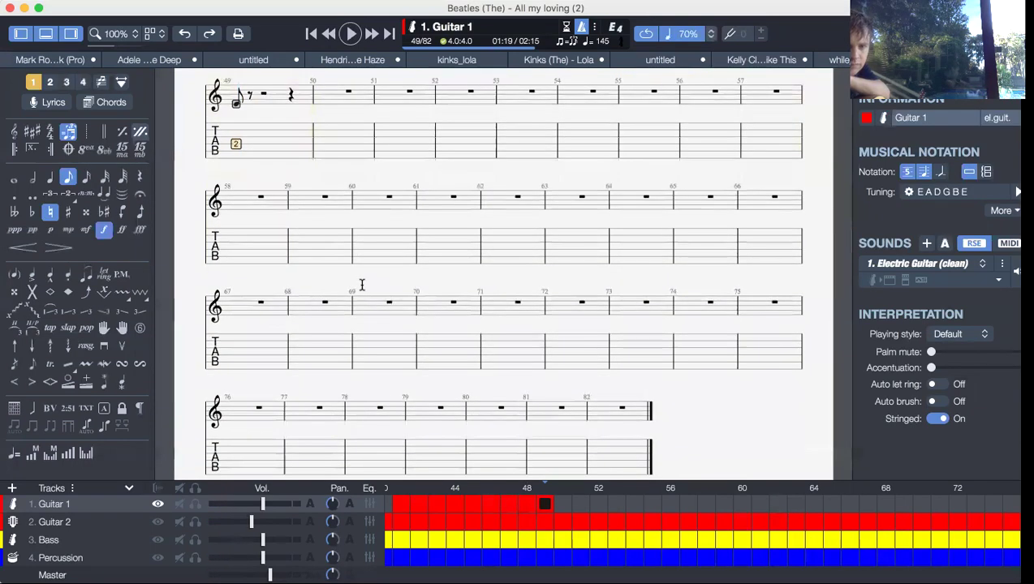
{"action": "scroll", "coordinate": [362, 285], "scroll_direction": "up", "scroll_amount": 10}
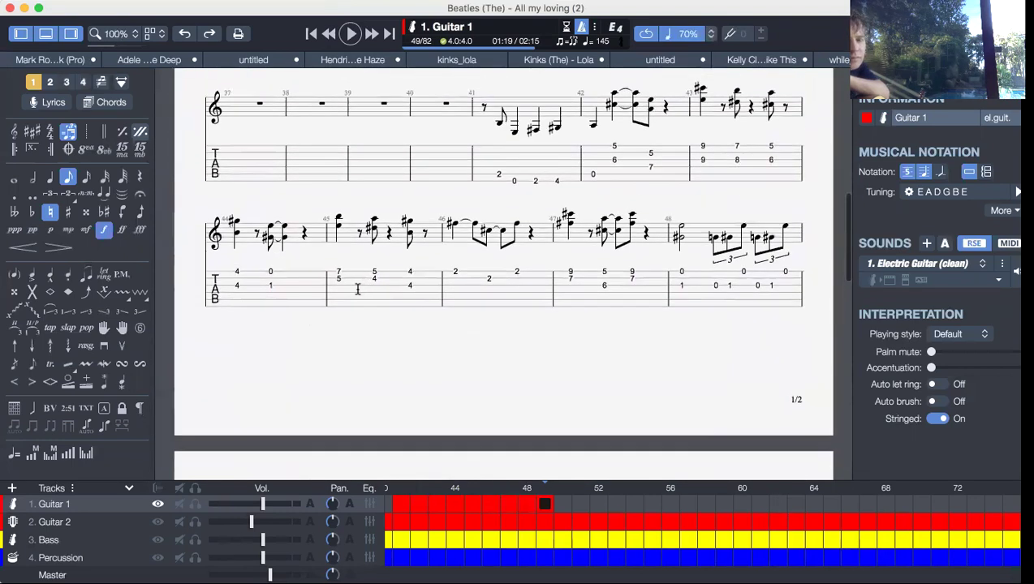
{"action": "scroll", "coordinate": [357, 290], "scroll_direction": "up", "scroll_amount": 1}
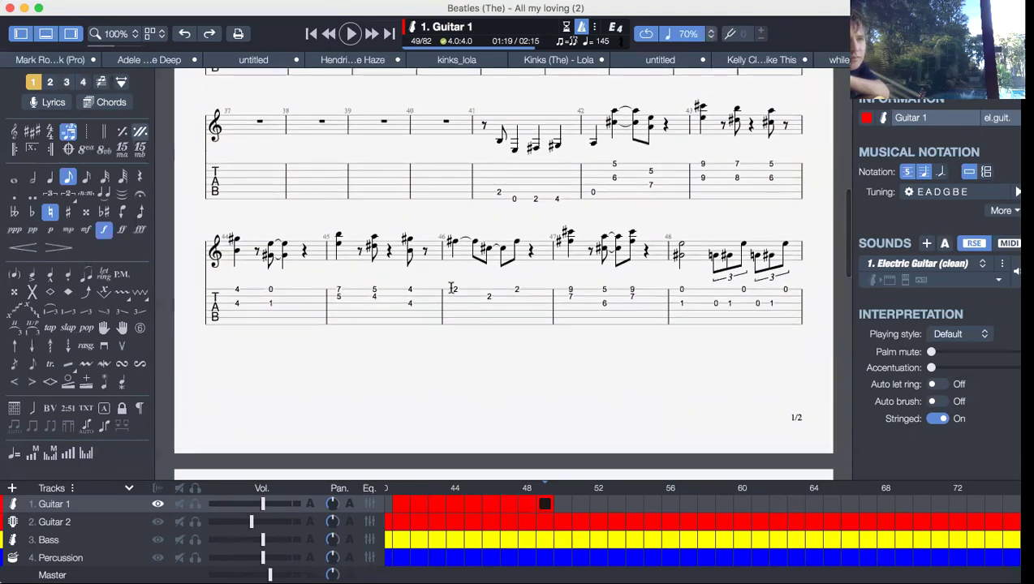